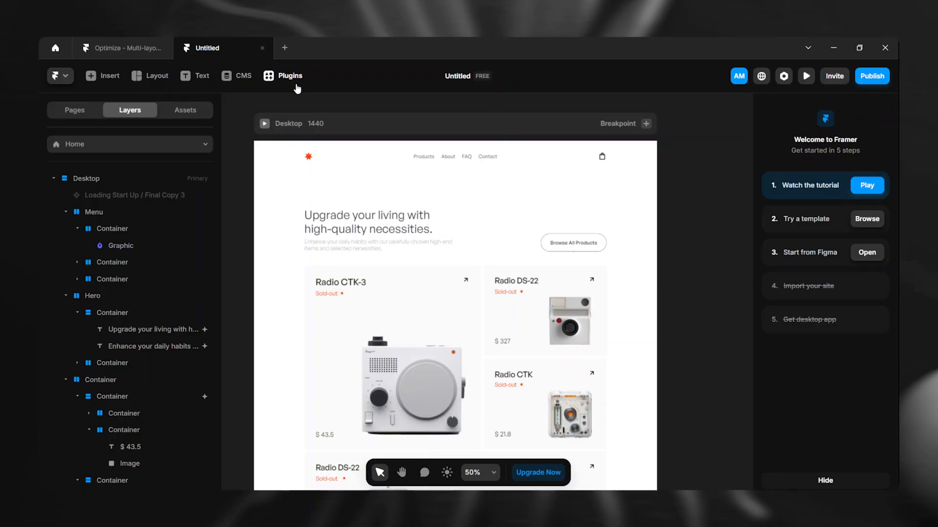
- Run the Spell Checker plugin on the home page
click(274, 73)
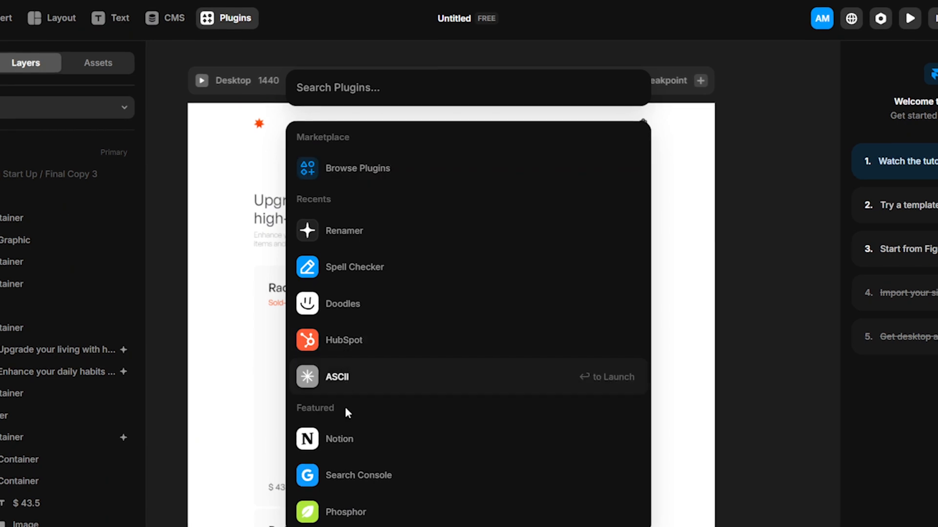
scroll(342, 439, down, 2)
scroll(324, 402, up, 2)
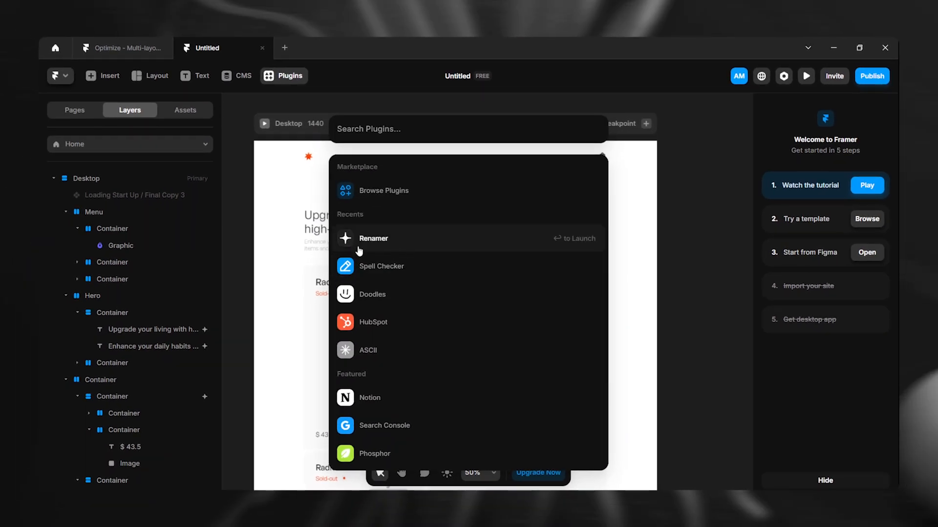
click(359, 267)
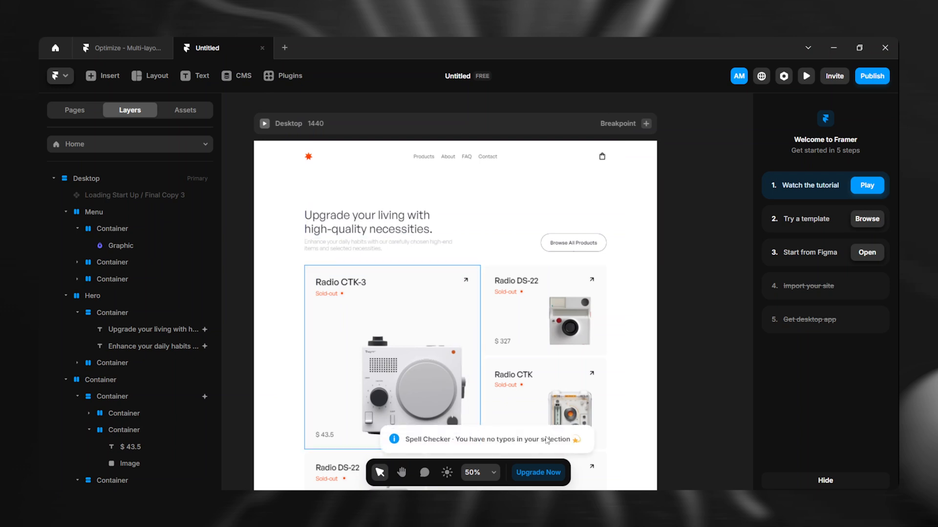
- Introduce a deliberate typo in the hero heading, changing its first word to "Upp[rade"
click(334, 219)
double_click(326, 215)
click(325, 215)
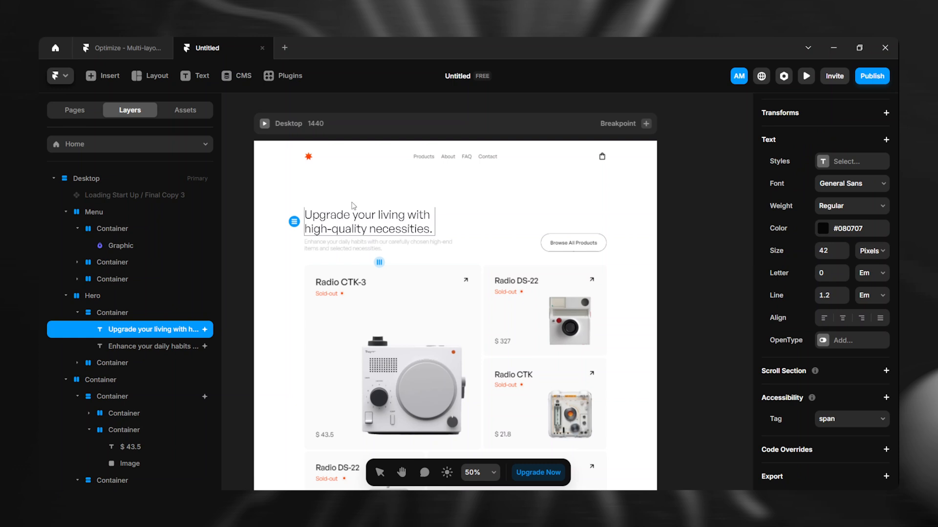
key(BackSpace)
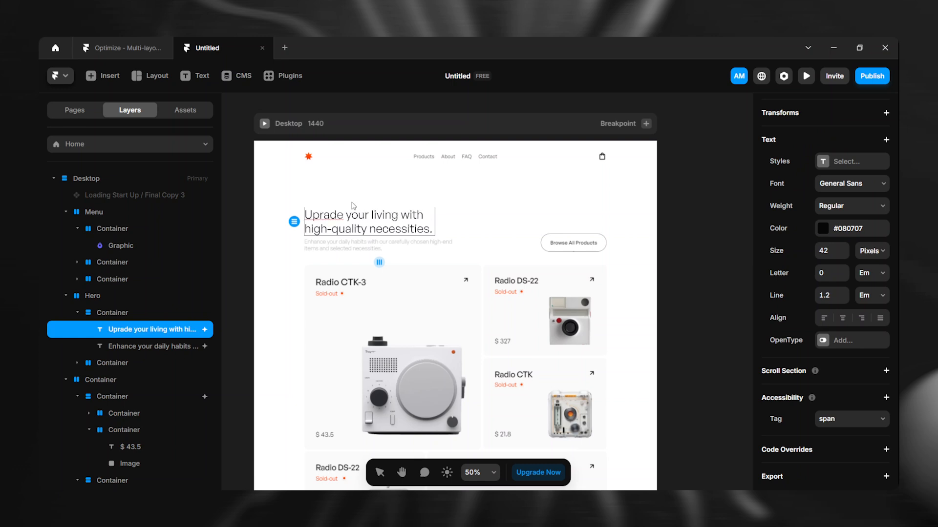
text(p[)
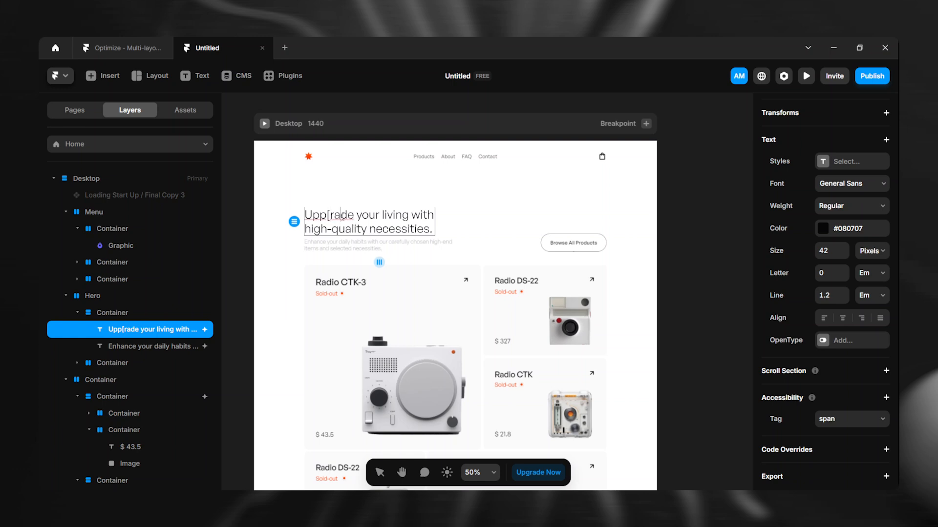
- Run the Spell Checker plugin on the whole hero heading and accept the suggested correction "Upgrade"
key(ctrl+a)
click(279, 77)
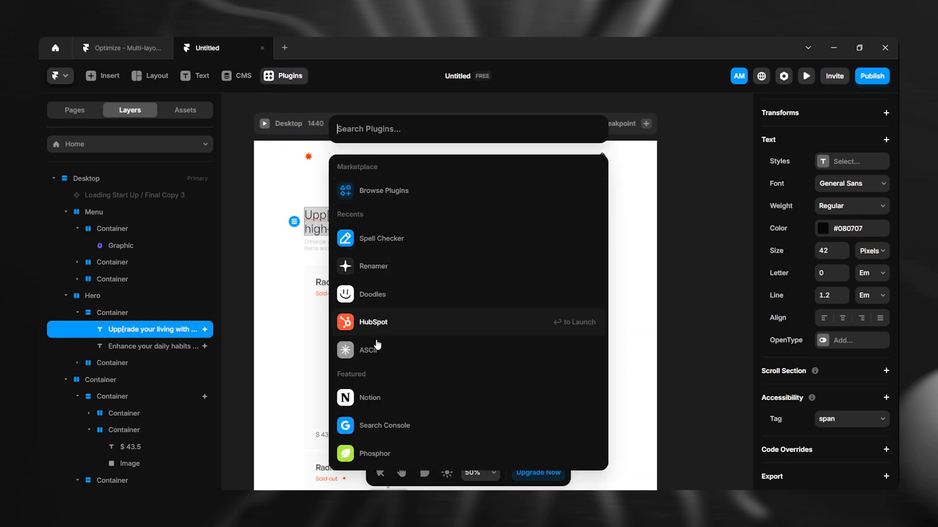
click(380, 239)
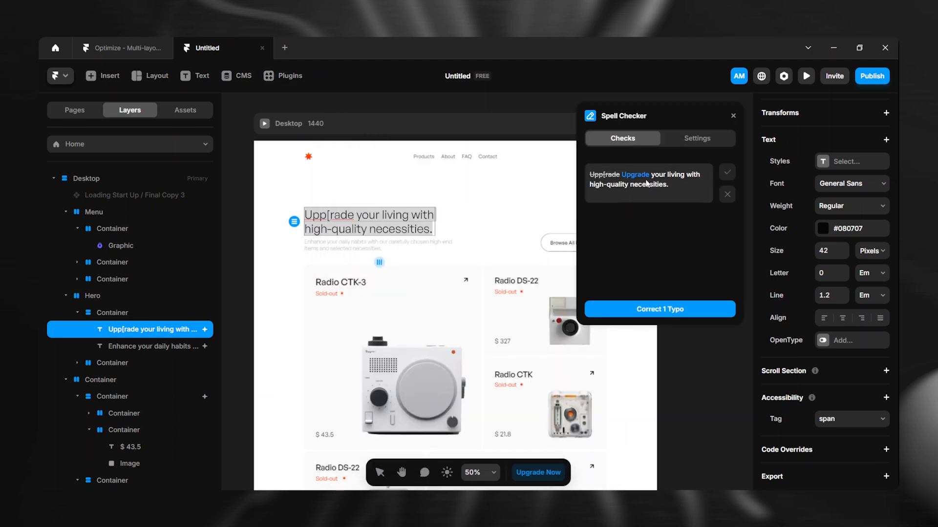
click(728, 175)
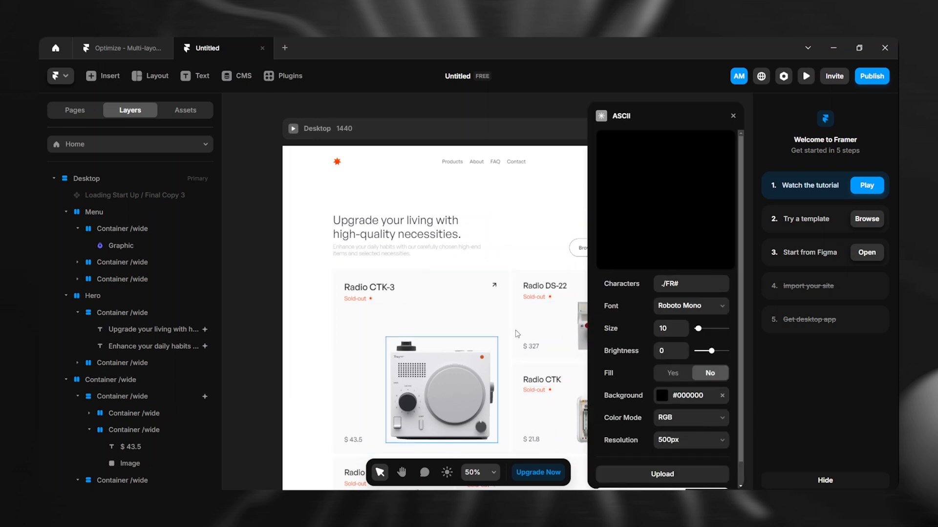
- Load the Radio CTK-3 product image into the ASCII plugin and set the character font to Martian Mono
click(494, 340)
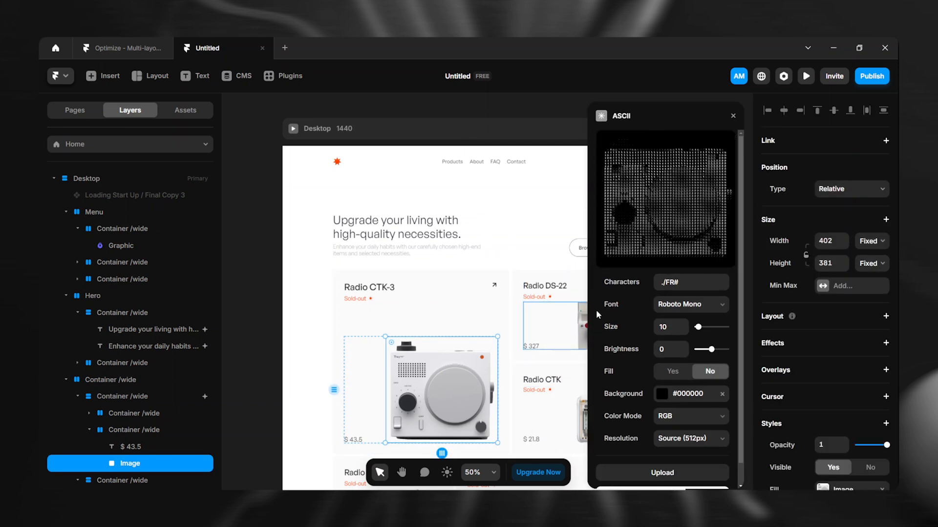
click(687, 308)
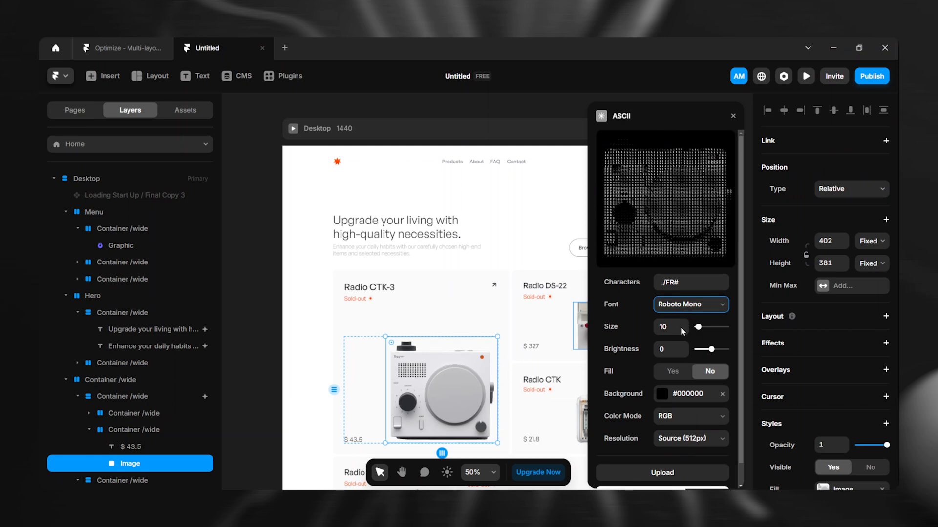
click(680, 329)
click(679, 308)
click(675, 336)
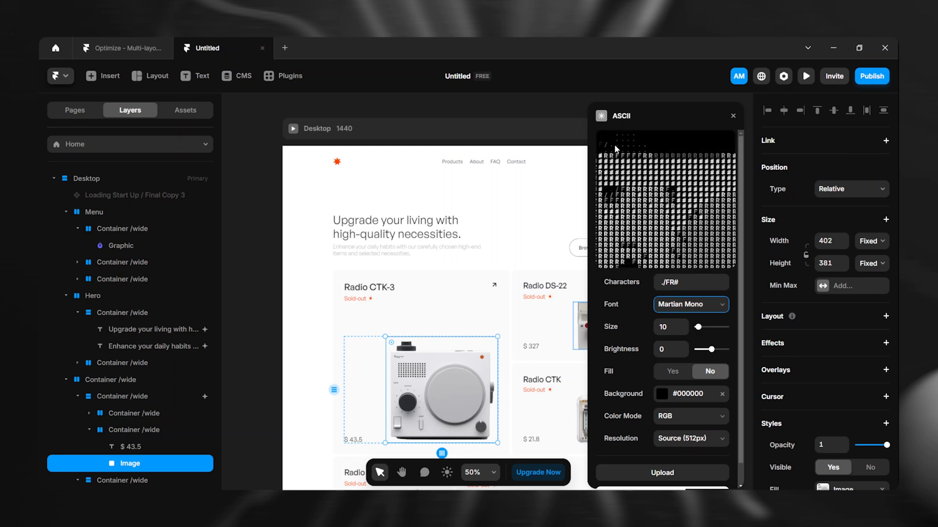
- Set the ASCII image's size to 12, brightness to -23, fill to No and background to #5D14E6
drag(698, 327, 708, 353)
click(673, 371)
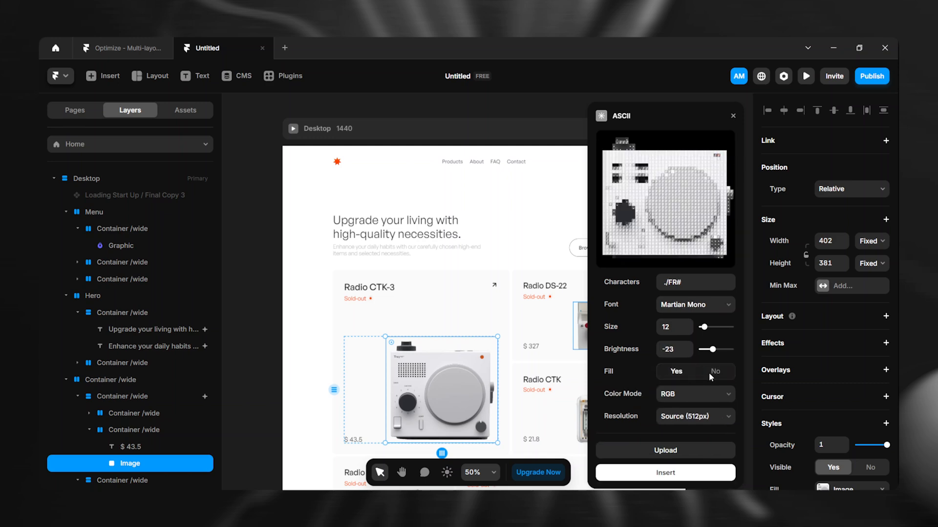
click(709, 371)
click(672, 371)
click(710, 372)
scroll(637, 399, down, 1)
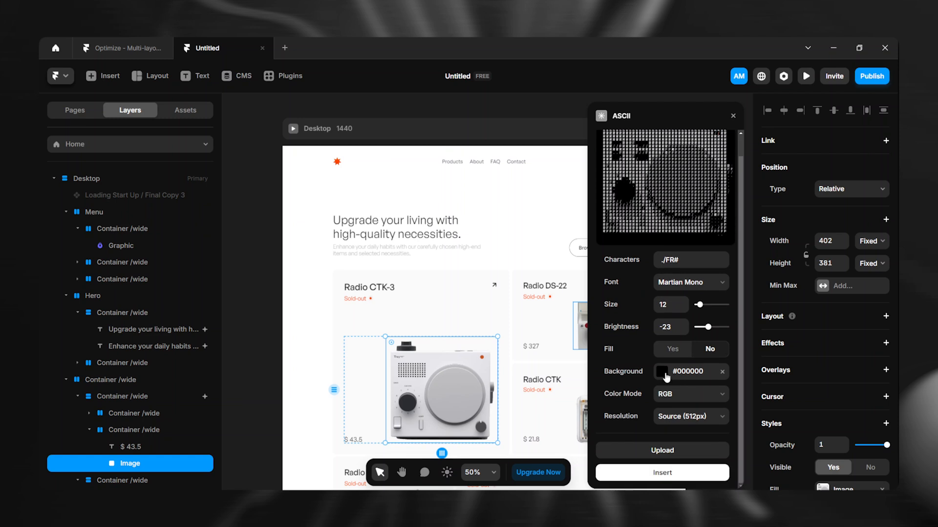
drag(779, 237, 774, 233)
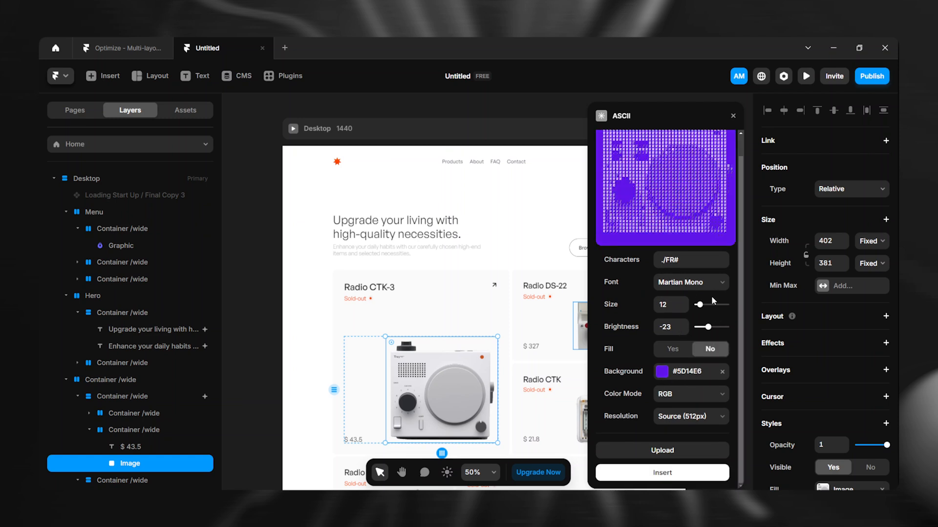
click(706, 318)
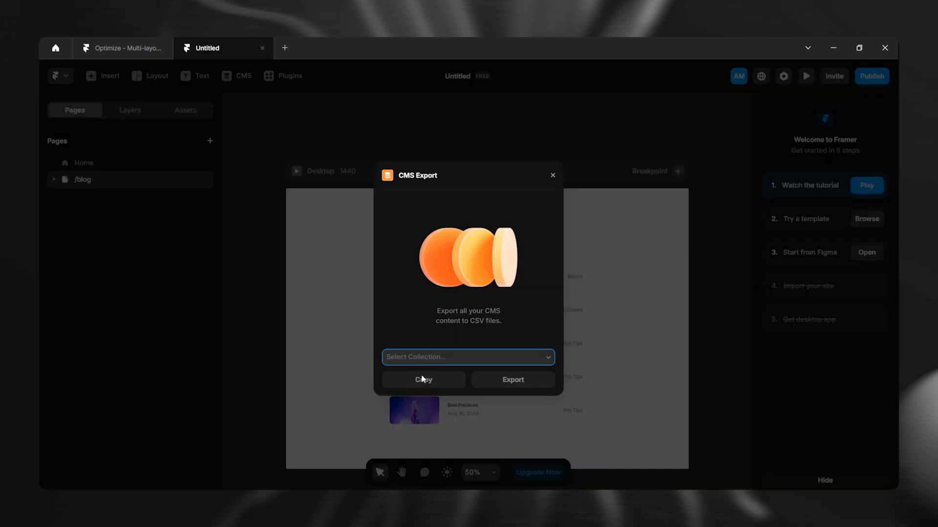
- Choose the Categories collection and after it Articles for CMS export, and copy the Articles content
click(396, 389)
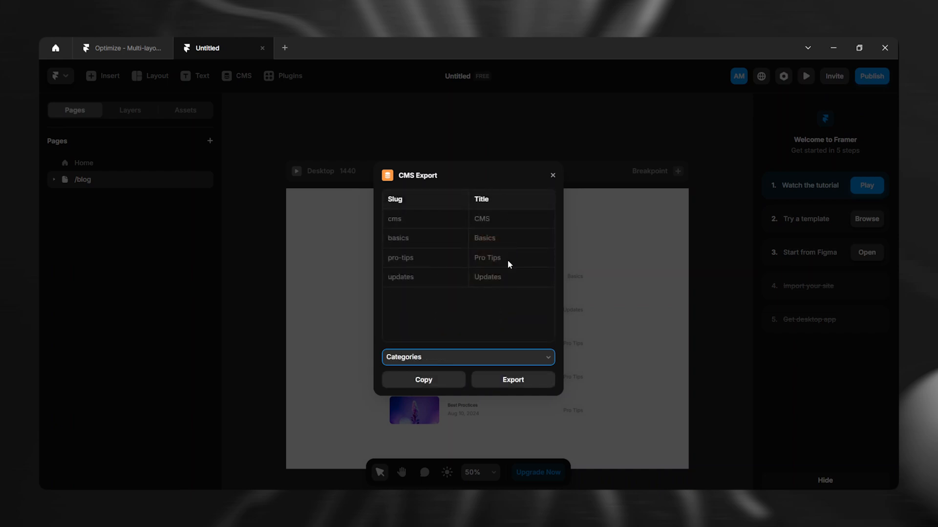
click(426, 381)
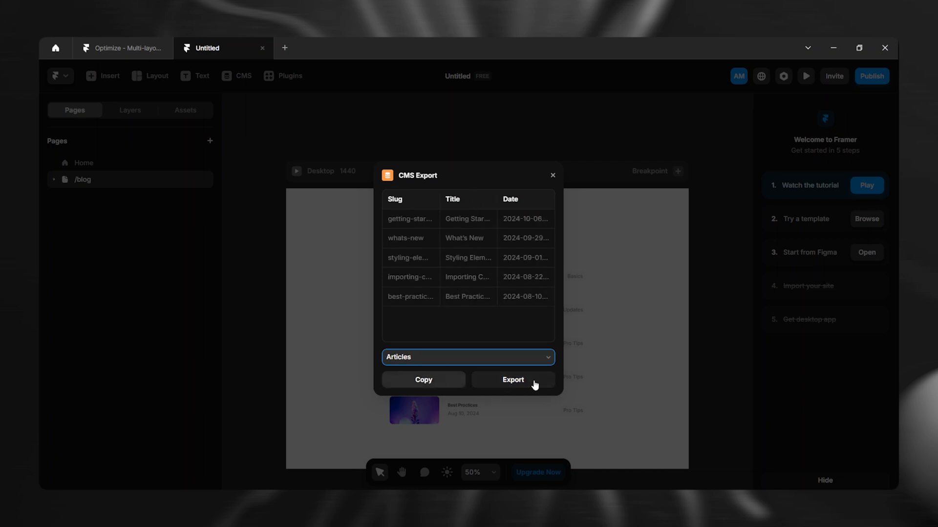
click(429, 383)
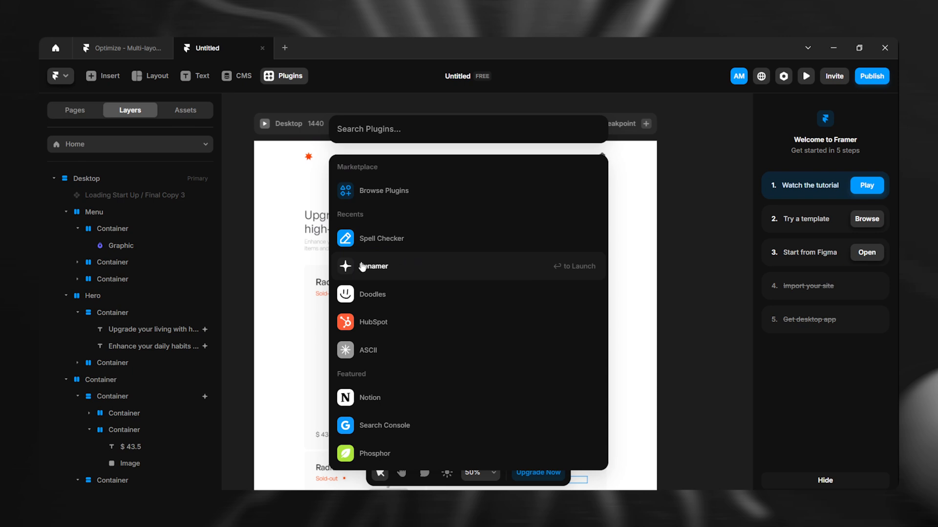
- Use the Renamer plugin to rename all layers called "Container" to "Container /wide"
click(362, 265)
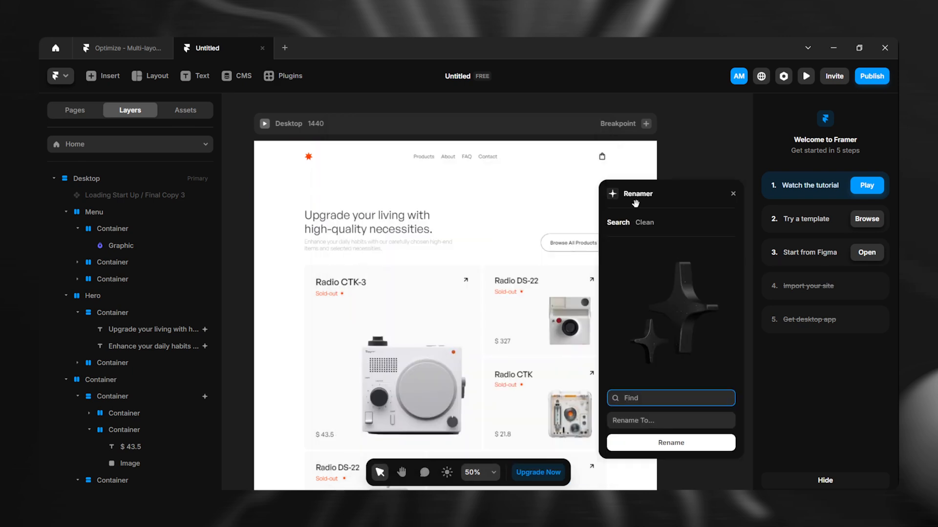
drag(680, 188, 605, 159)
click(568, 366)
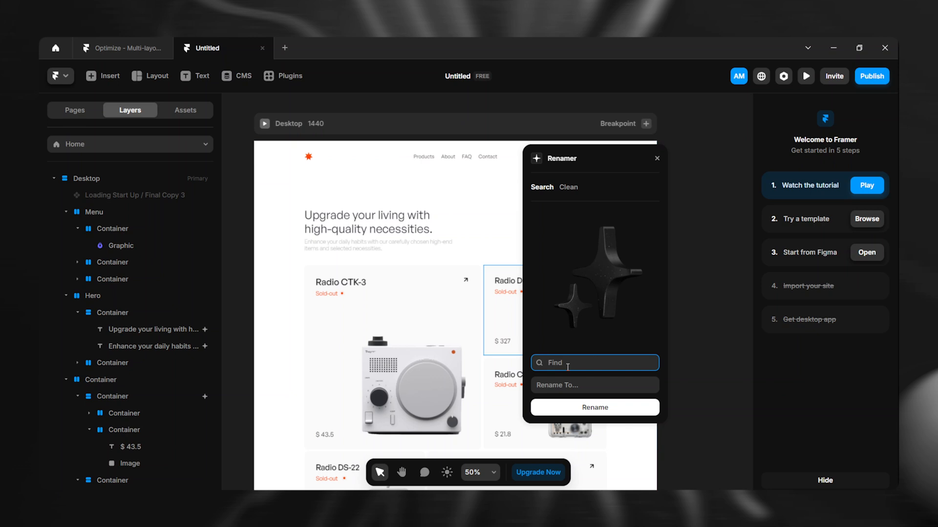
text(Con)
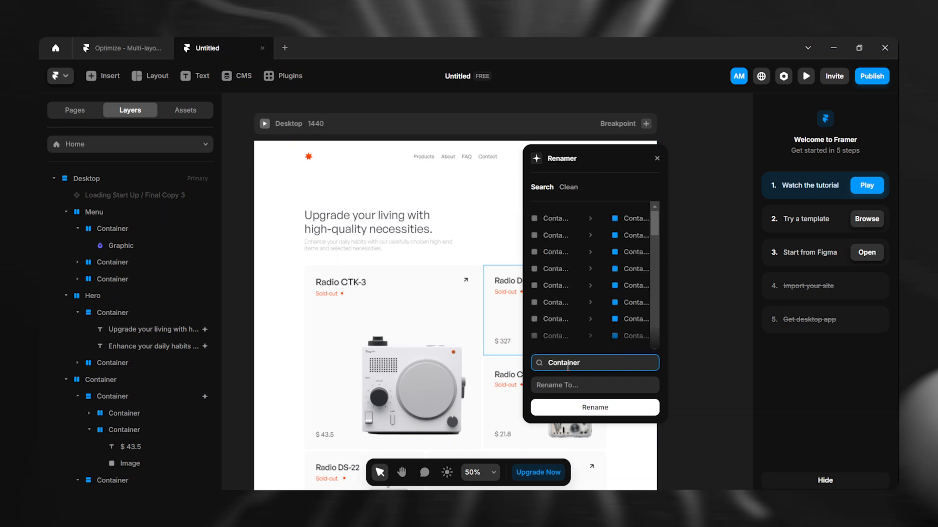
text(tainer)
click(565, 385)
text(Container /wide)
click(590, 407)
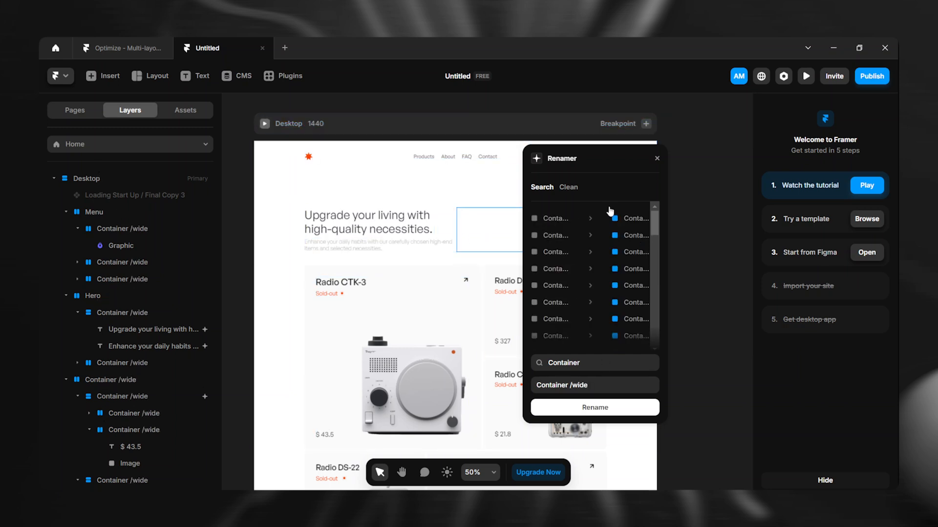
- Switch Renamer to its Clean mode and clear the search term
click(566, 187)
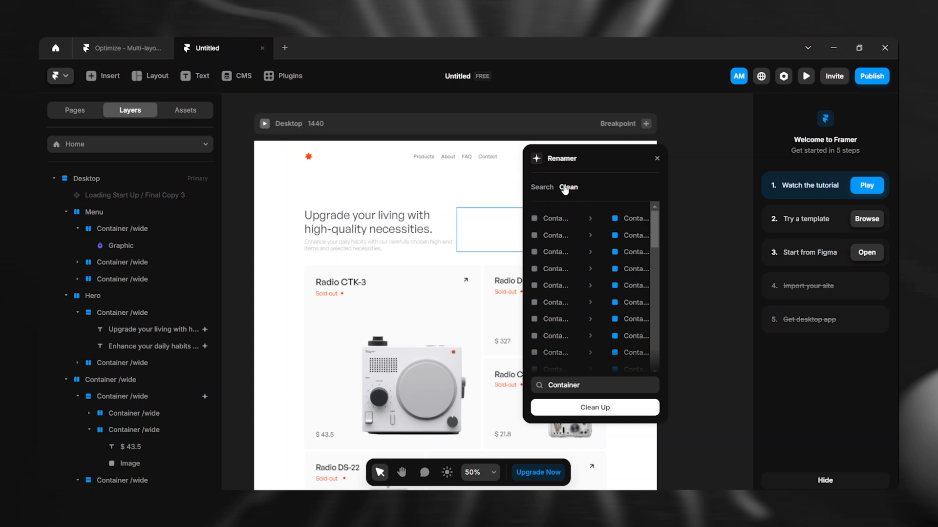
click(601, 387)
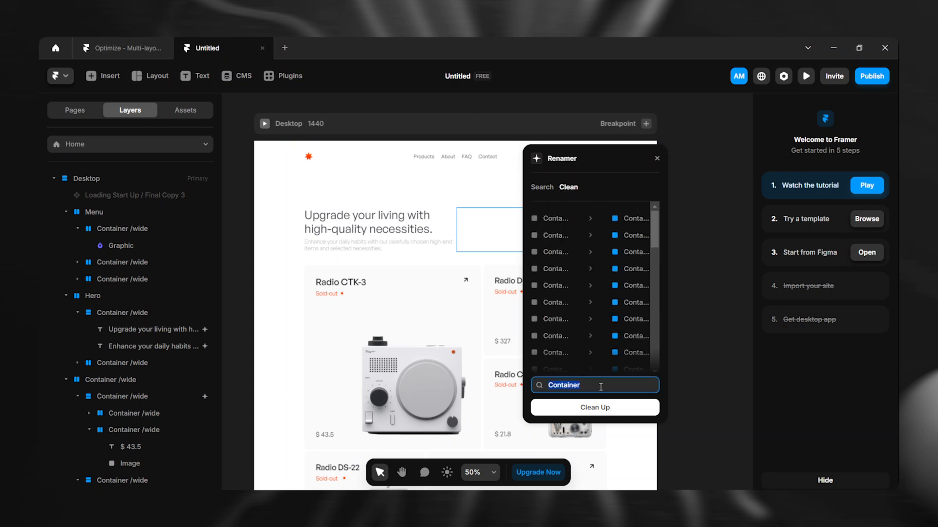
key(BackSpace)
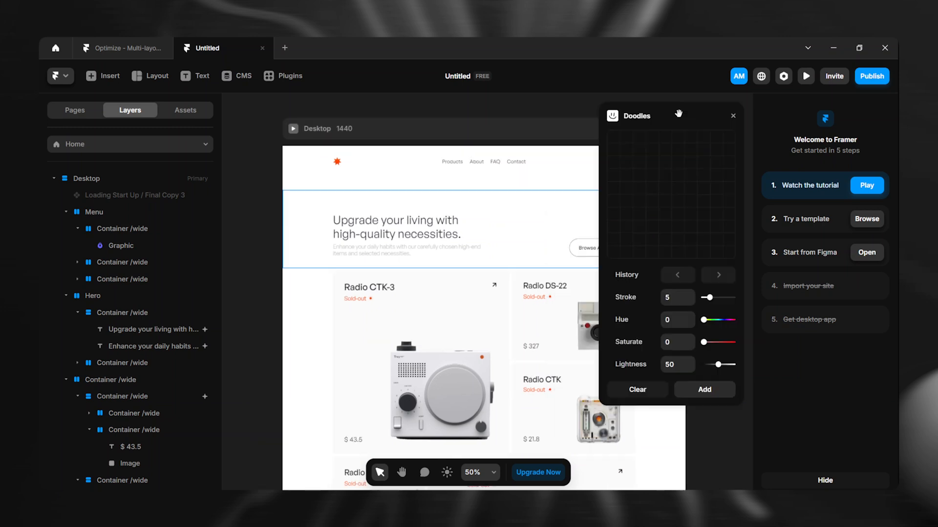
- Draw a smiley face with two vertical eyes and a curved mouth on the Doodles canvas
drag(679, 112, 532, 147)
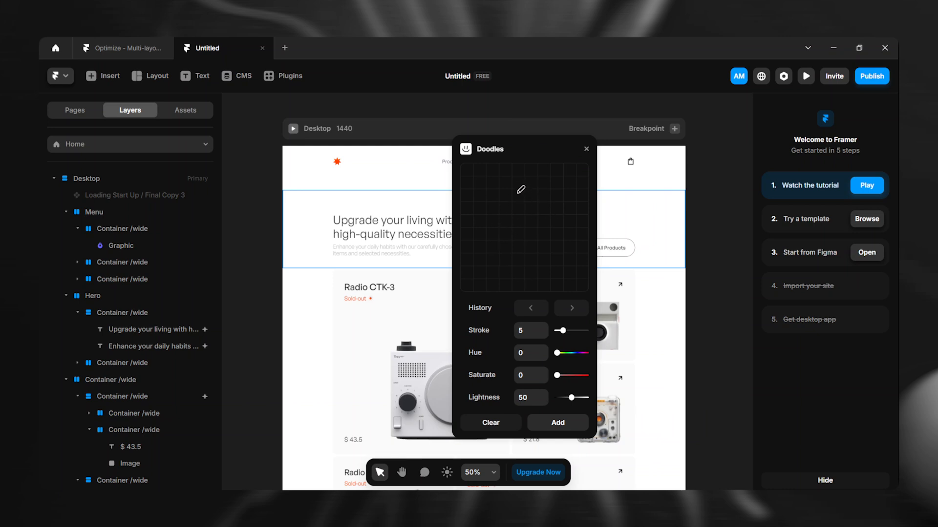
mouse_move(517, 194)
mouse_down()
mouse_move(517, 205)
mouse_move(535, 207)
mouse_move(513, 234)
mouse_move(551, 227)
mouse_up()
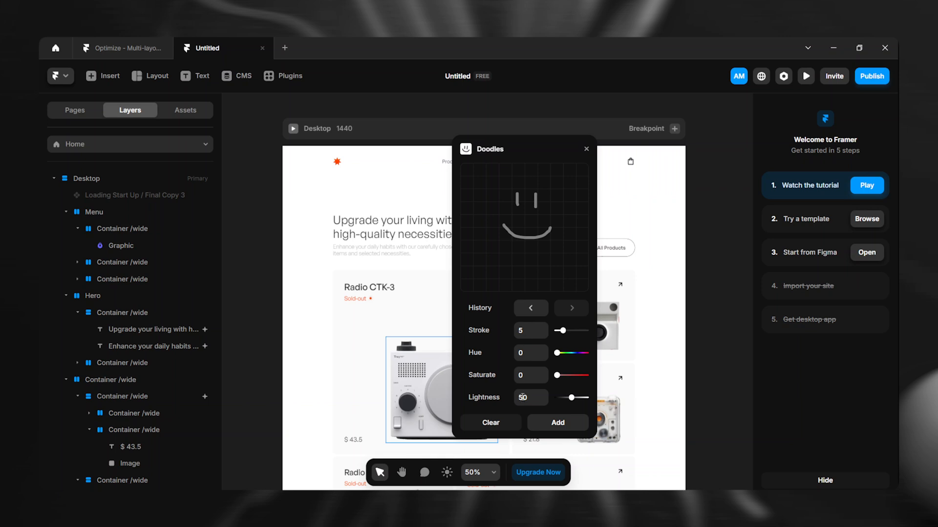
- Try a doodle stroke width of 15 with a wide line below the mouth, and undo the line
click(543, 330)
drag(563, 330, 573, 330)
mouse_move(570, 261)
mouse_down()
mouse_move(497, 263)
mouse_move(483, 250)
mouse_up()
click(536, 312)
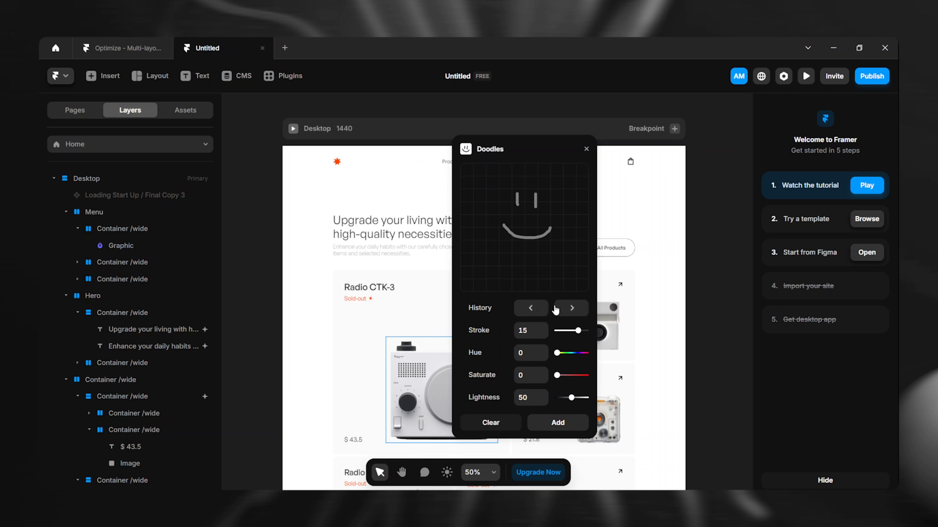
- Set the doodle stroke width to 3 and draw a wide curved line below the mouth
drag(578, 330, 564, 330)
mouse_move(557, 259)
mouse_down()
mouse_move(527, 269)
mouse_move(484, 261)
mouse_up()
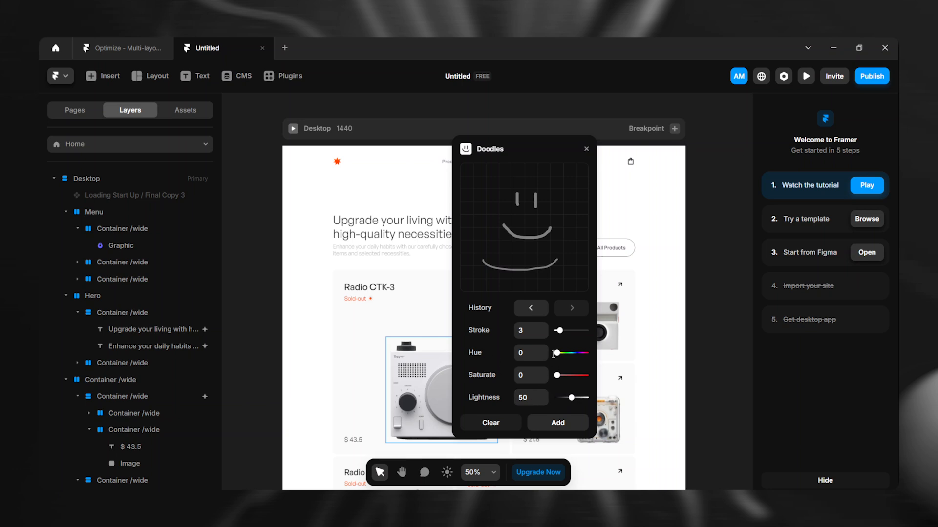
- Alternately undo and redo the latest doodle line, ending with an undo
click(534, 314)
click(563, 312)
click(543, 313)
click(577, 313)
click(532, 308)
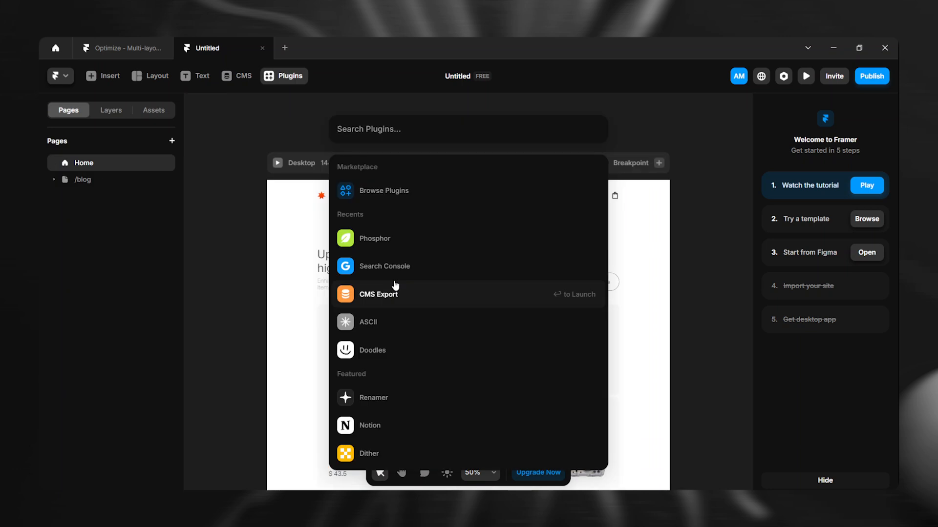
- Open the Phosphor plugin and search its Regular icons for "arr", browsing the matching icons
click(373, 238)
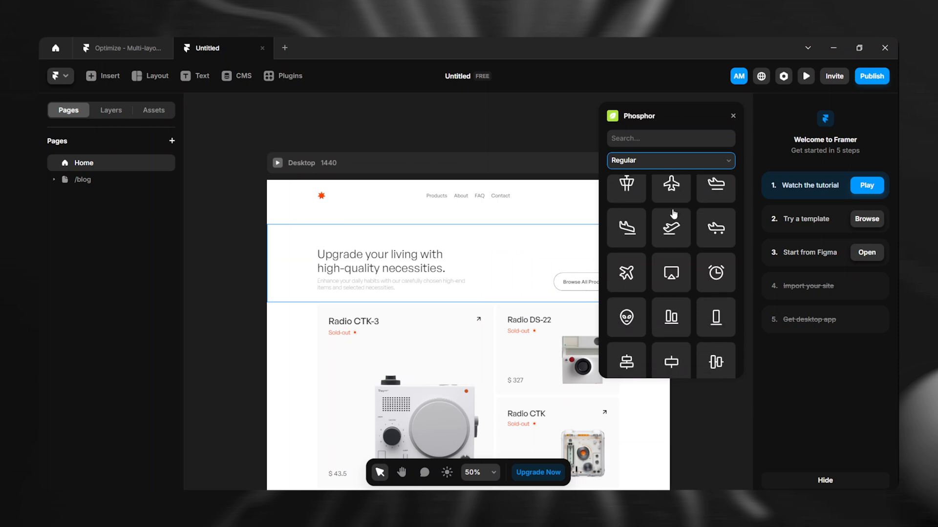
click(640, 139)
scroll(640, 204, down, 3)
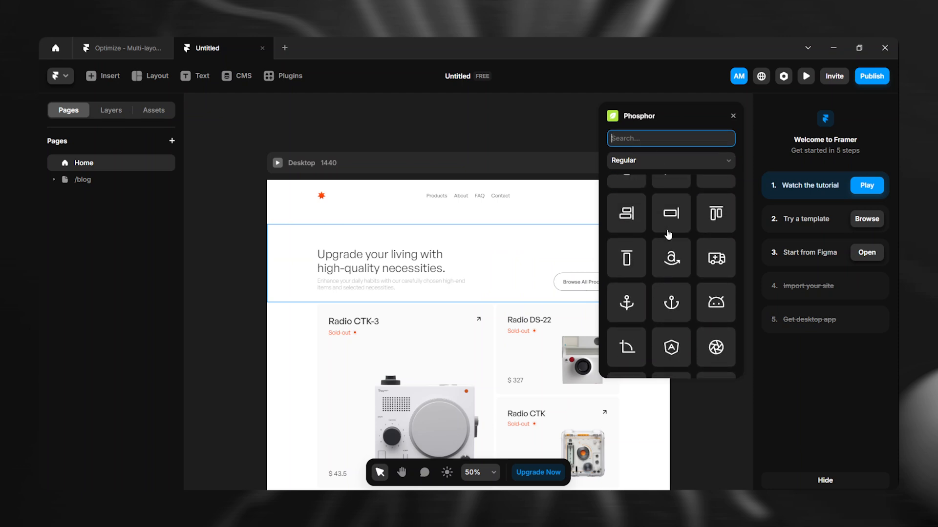
text(arr)
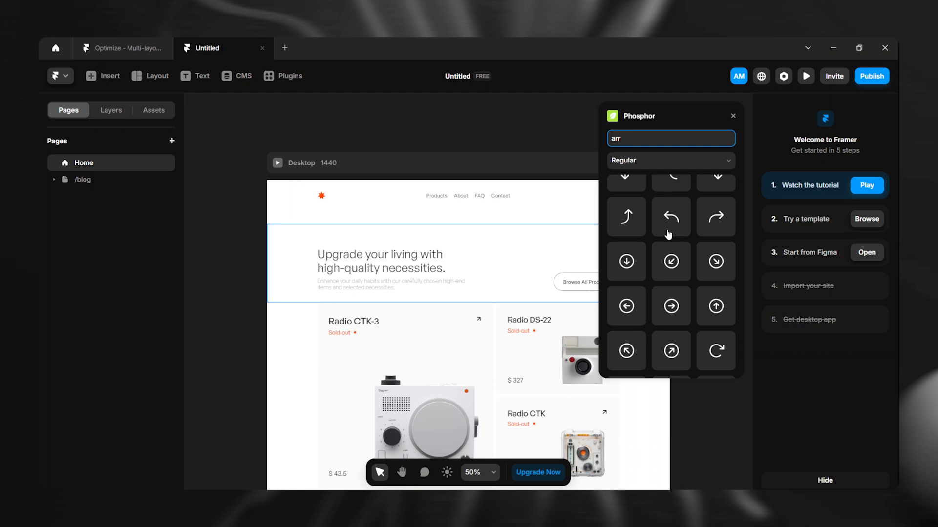
scroll(669, 235, down, 5)
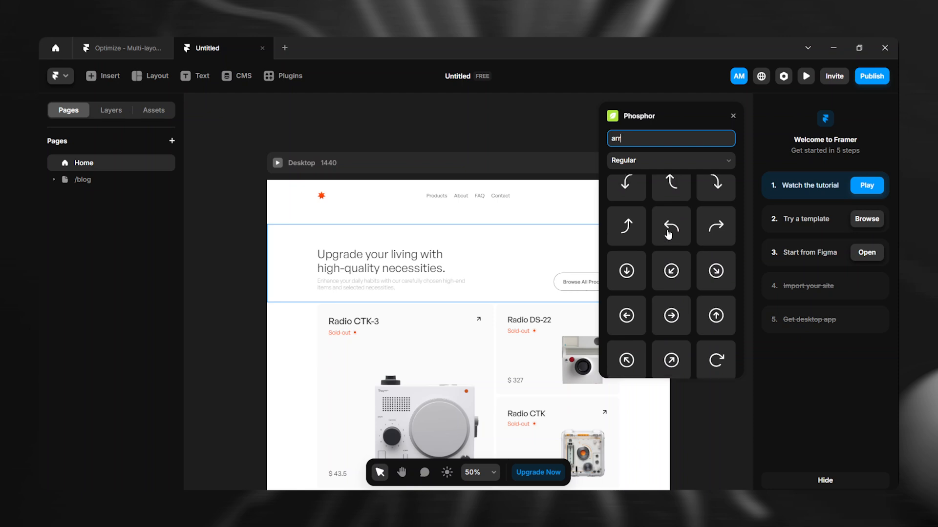
- Browse further through the Phosphor icons matching "arr" and delete the last character of the search term
scroll(669, 250, down, 8)
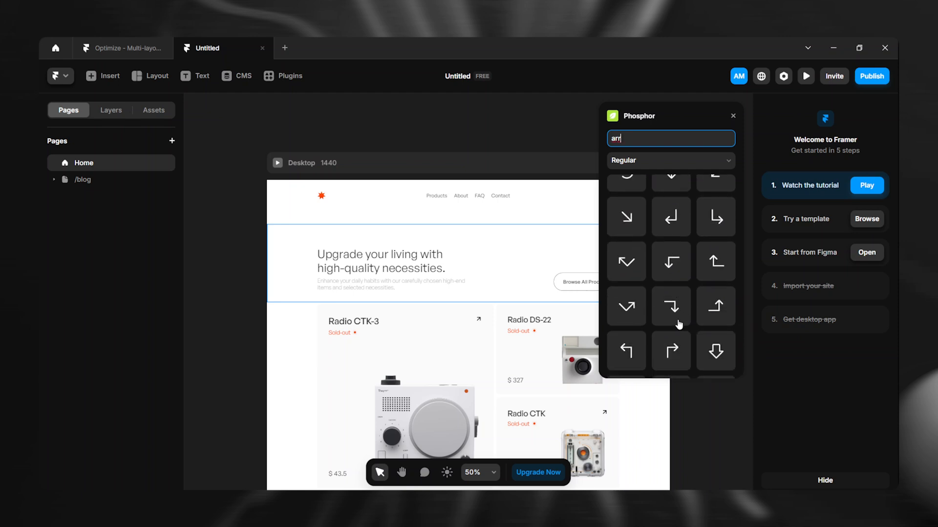
scroll(694, 312, down, 5)
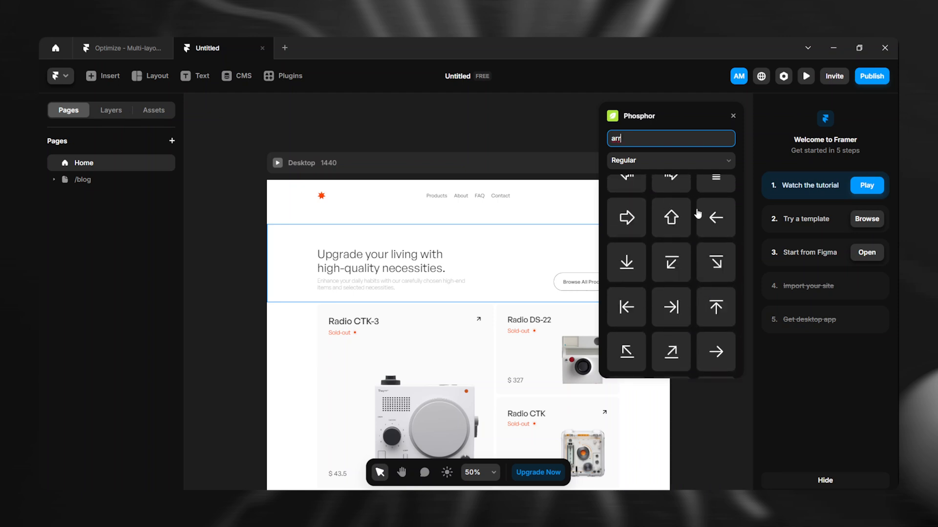
key(BackSpace)
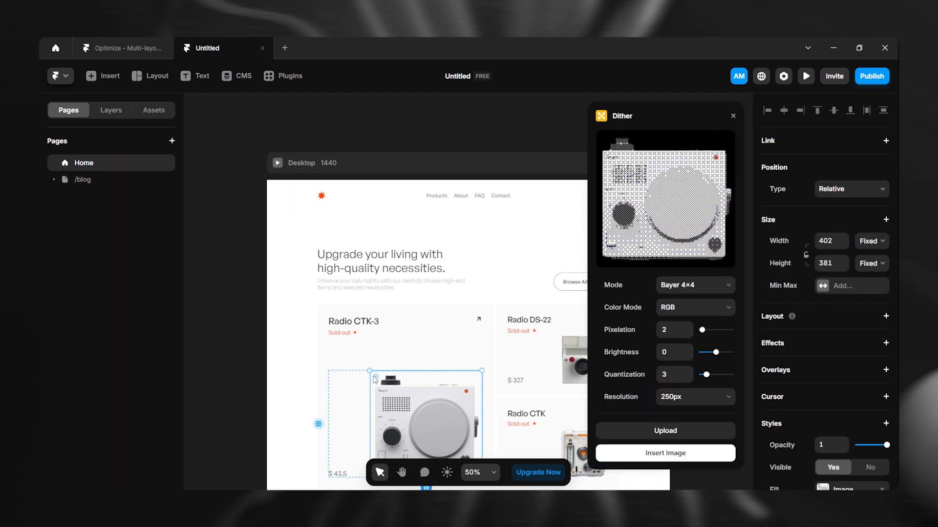
- Select the large Radio CTK-3 product image and set its dither pixelation to 6, brightness to -7 and quantization to 4
click(205, 330)
click(435, 415)
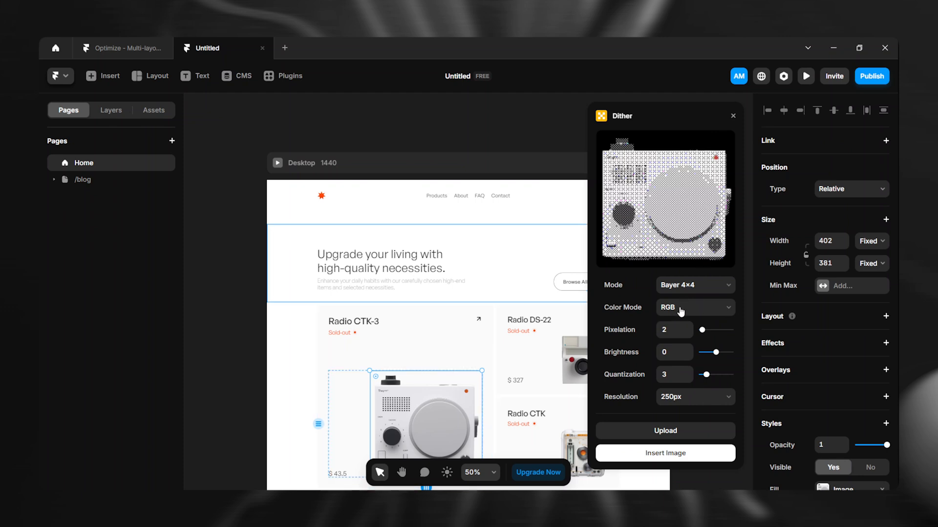
mouse_move(704, 329)
mouse_down()
mouse_move(725, 330)
mouse_move(702, 332)
mouse_up()
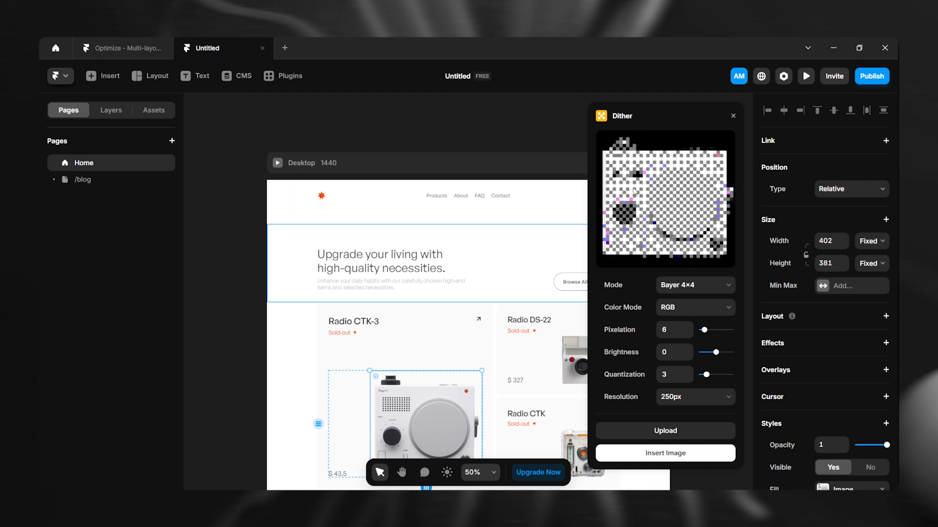
drag(712, 354, 715, 353)
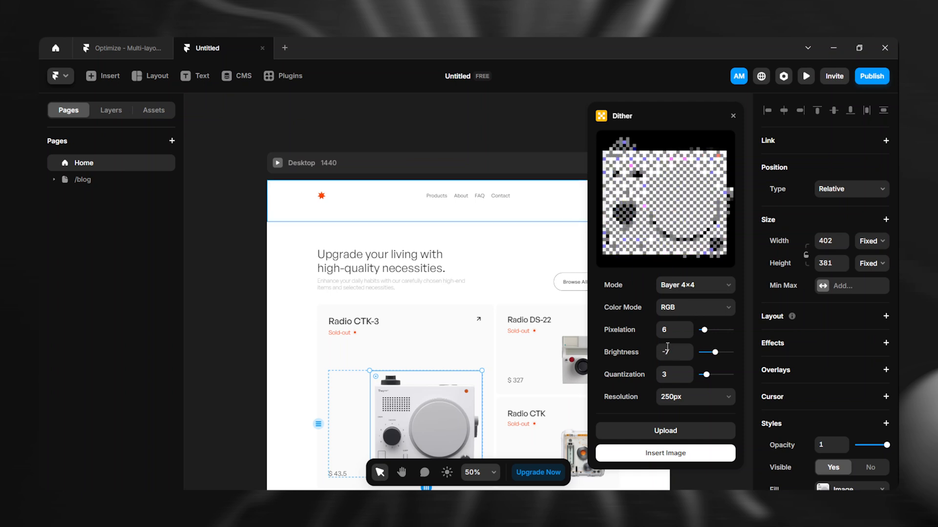
mouse_move(709, 376)
mouse_down()
mouse_move(722, 376)
mouse_move(710, 375)
mouse_up()
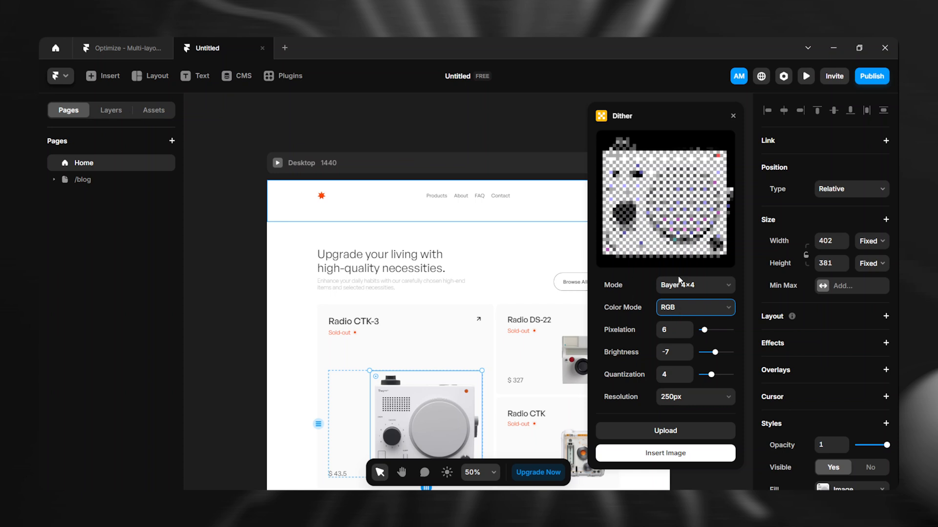
- Try the Line Vertical 4×1, Dot Matrix 5×5 and Waves 4×16 dither modes, and return to Bayer 4×4
click(693, 321)
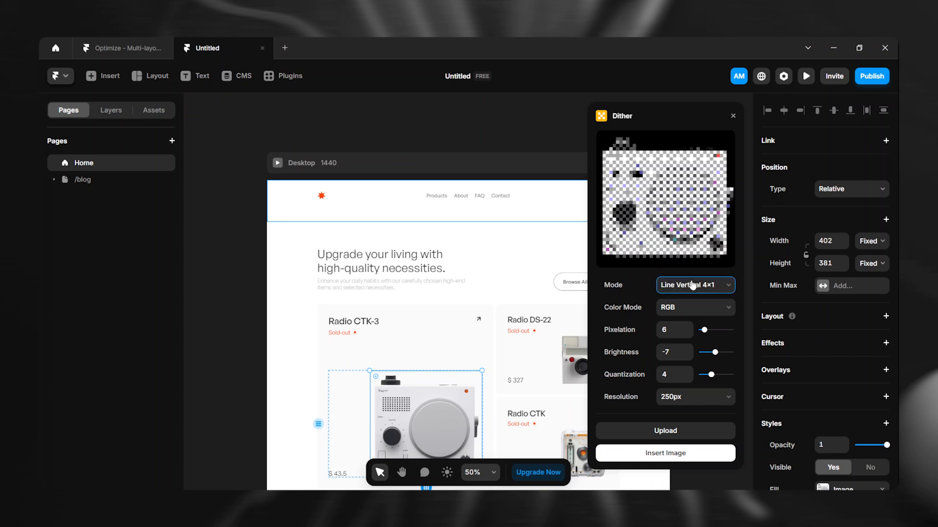
click(688, 340)
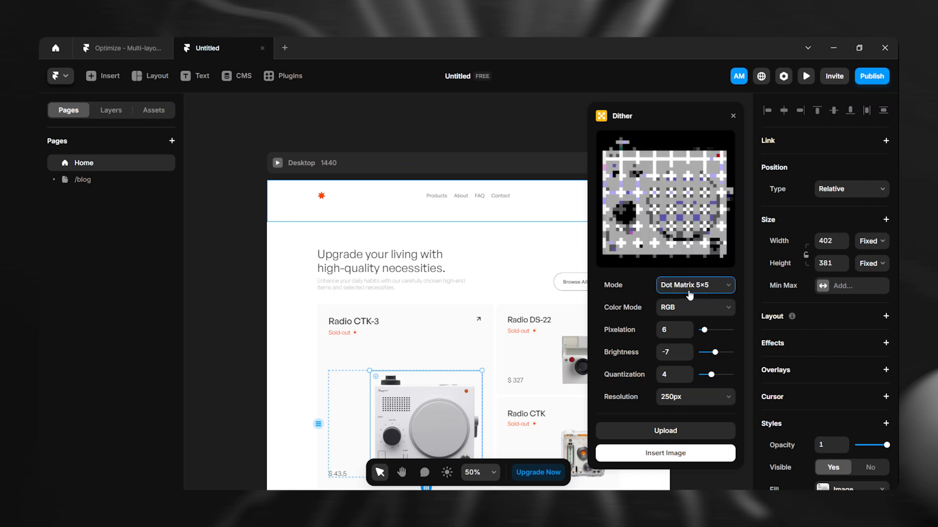
click(689, 290)
click(688, 353)
click(691, 285)
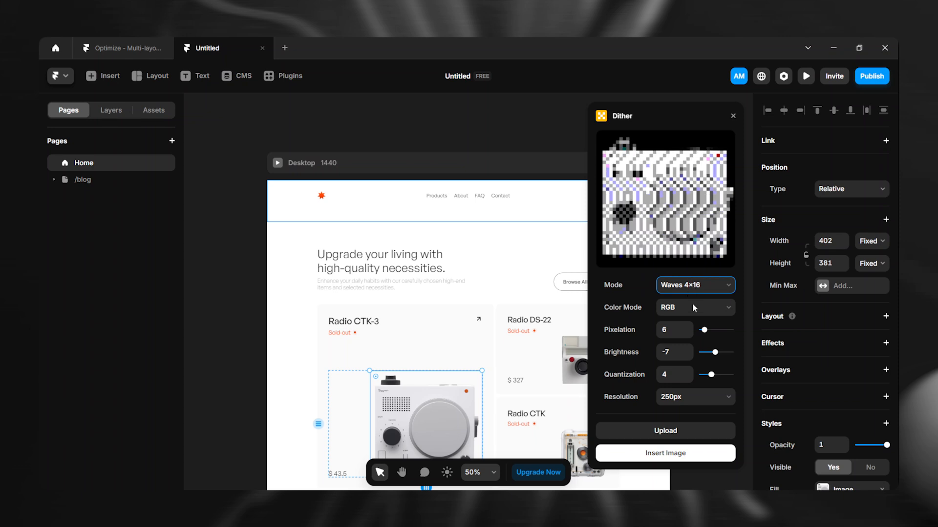
click(692, 305)
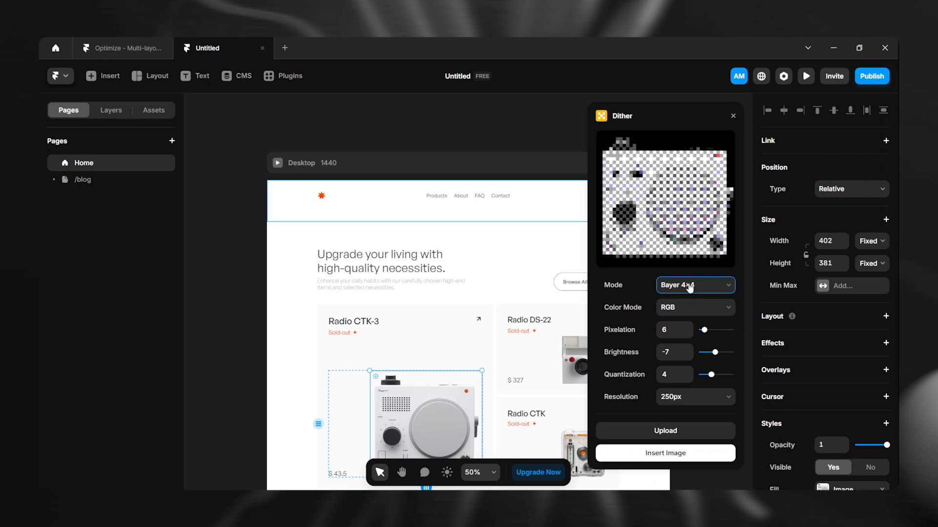
- Set the dither mode to Line Horizontal 1×4, insert the result into the large Radio CTK-3 card, close the plugin and deselect the image
click(689, 318)
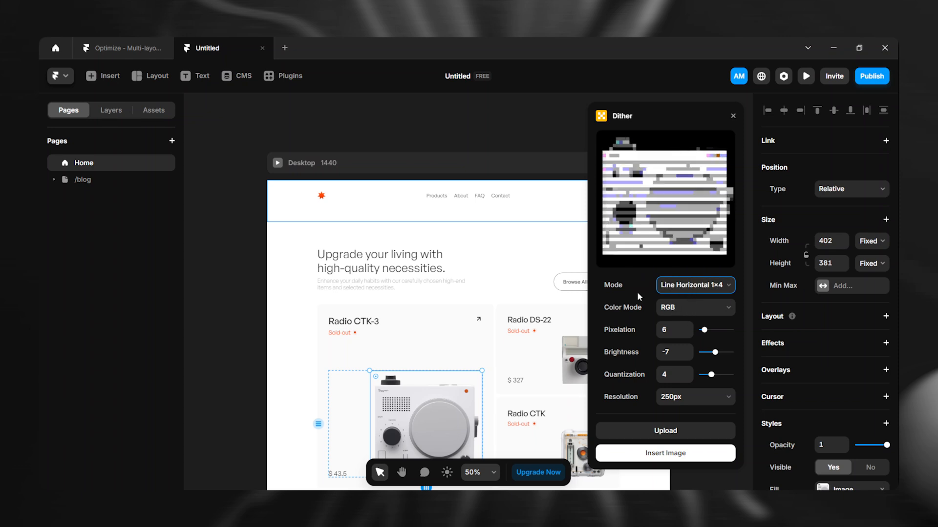
click(661, 454)
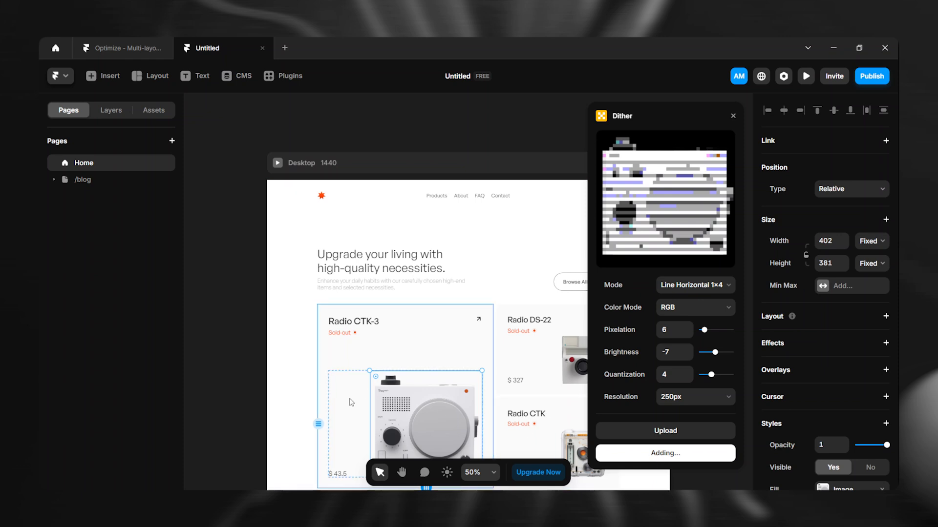
scroll(439, 371, down, 2)
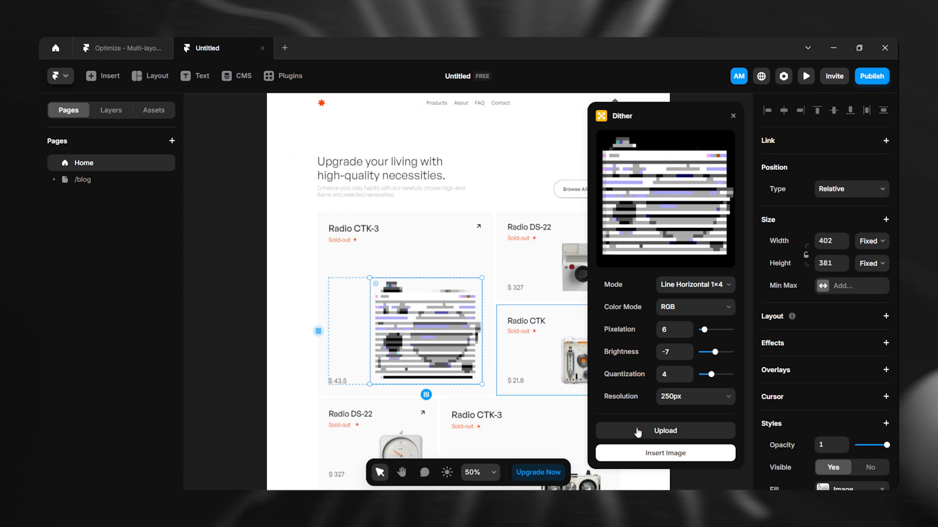
click(732, 117)
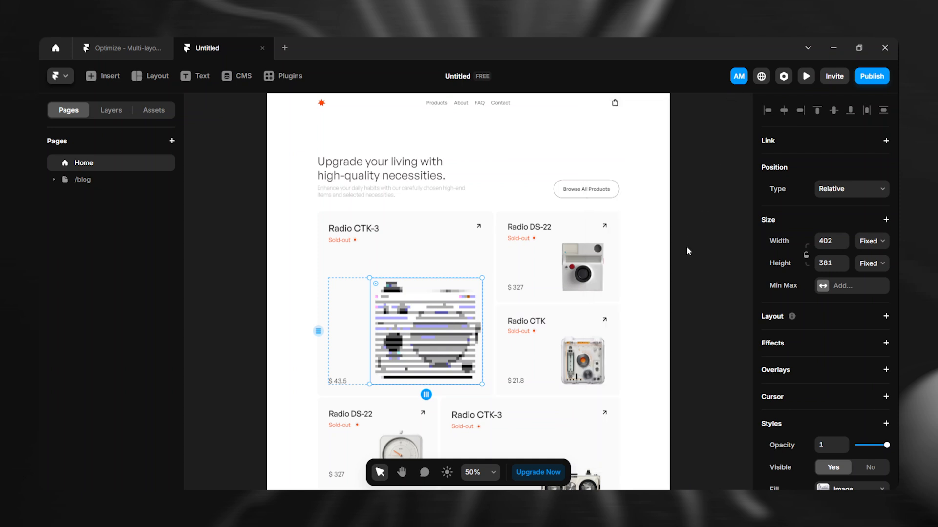
click(691, 239)
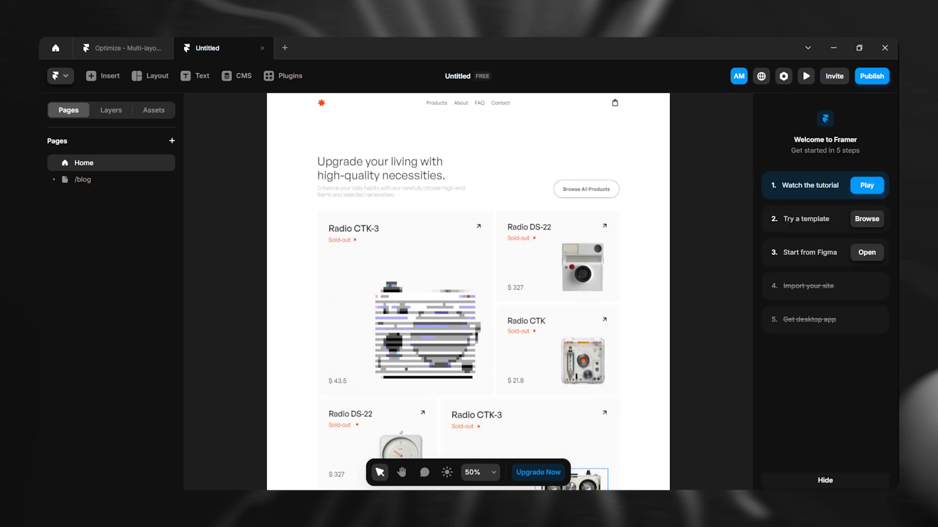